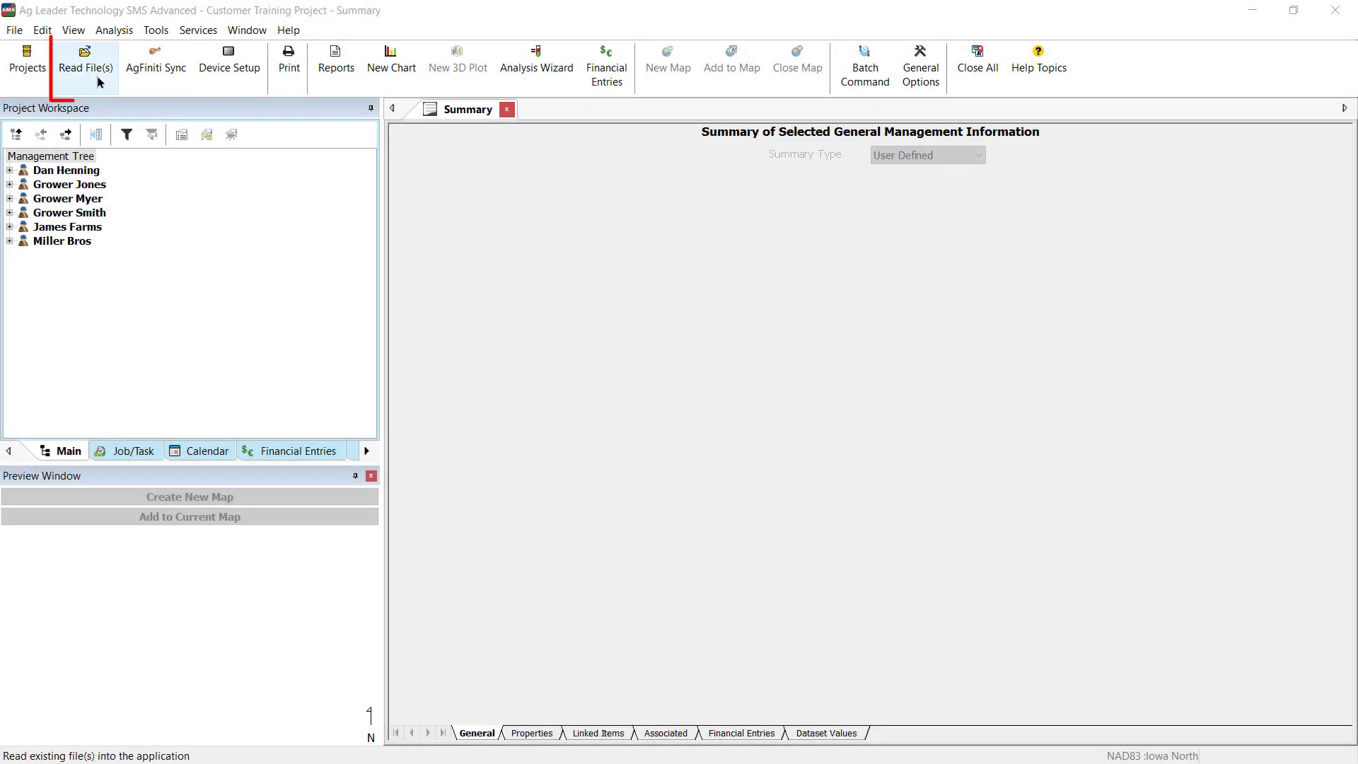
- Import Field 1_poly.shp as a generic Shape File and bring up its boundary preview
{"action": "left_click", "coordinate": [99, 82]}
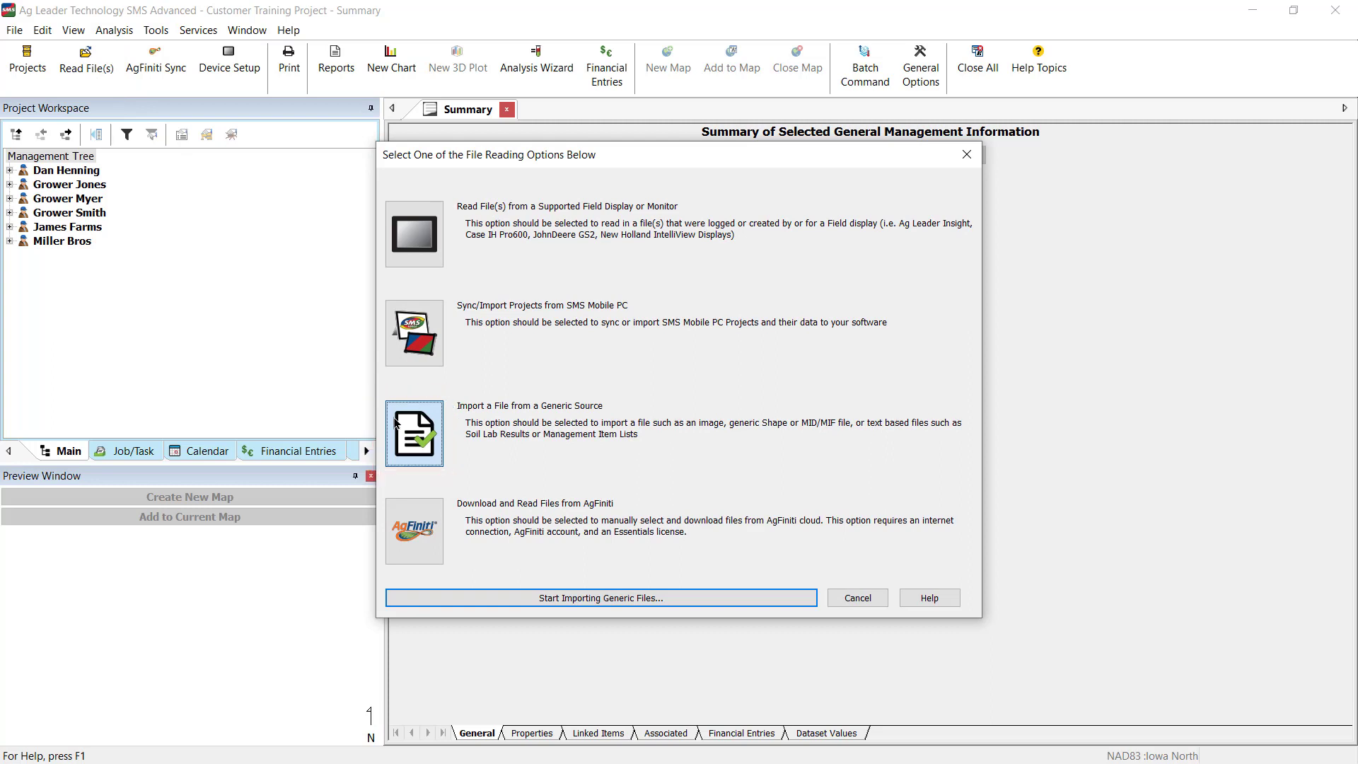
{"action": "left_click", "coordinate": [498, 598]}
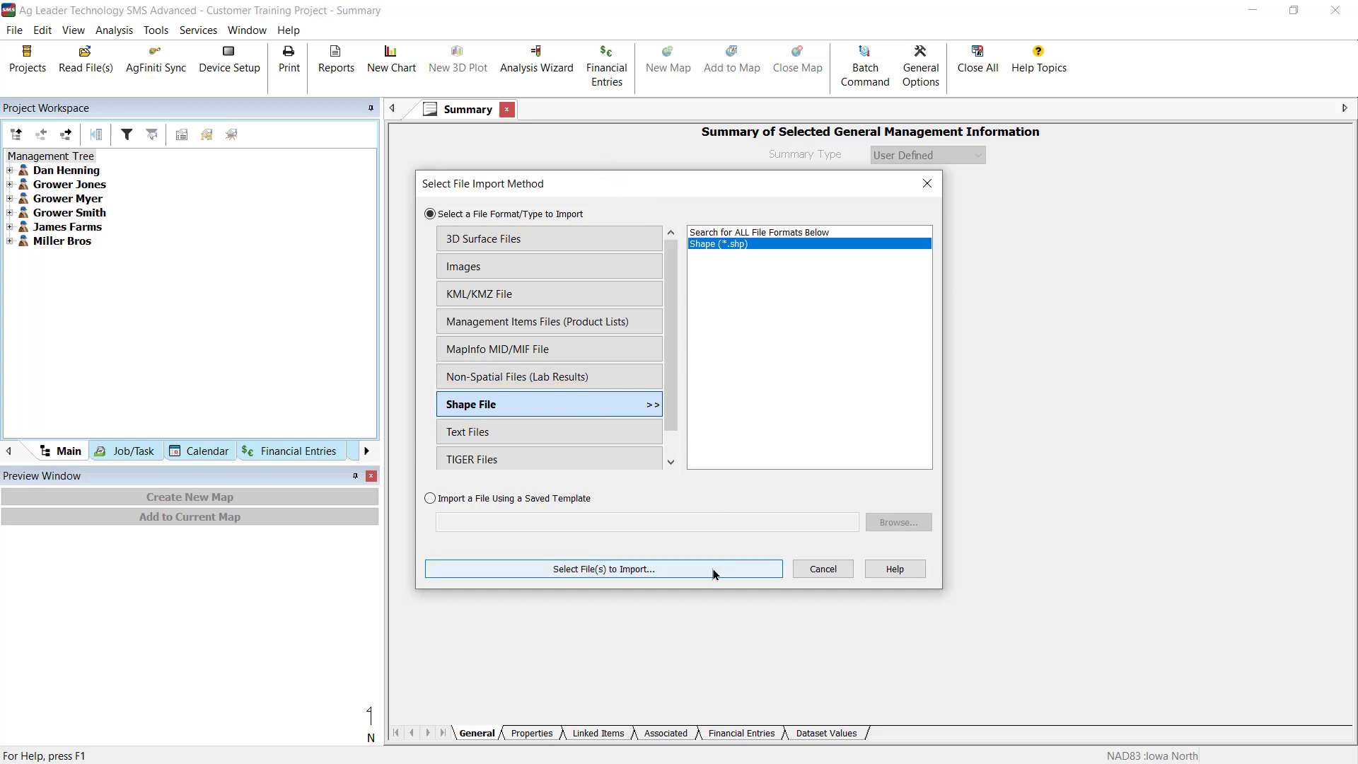
{"action": "left_click", "coordinate": [713, 574]}
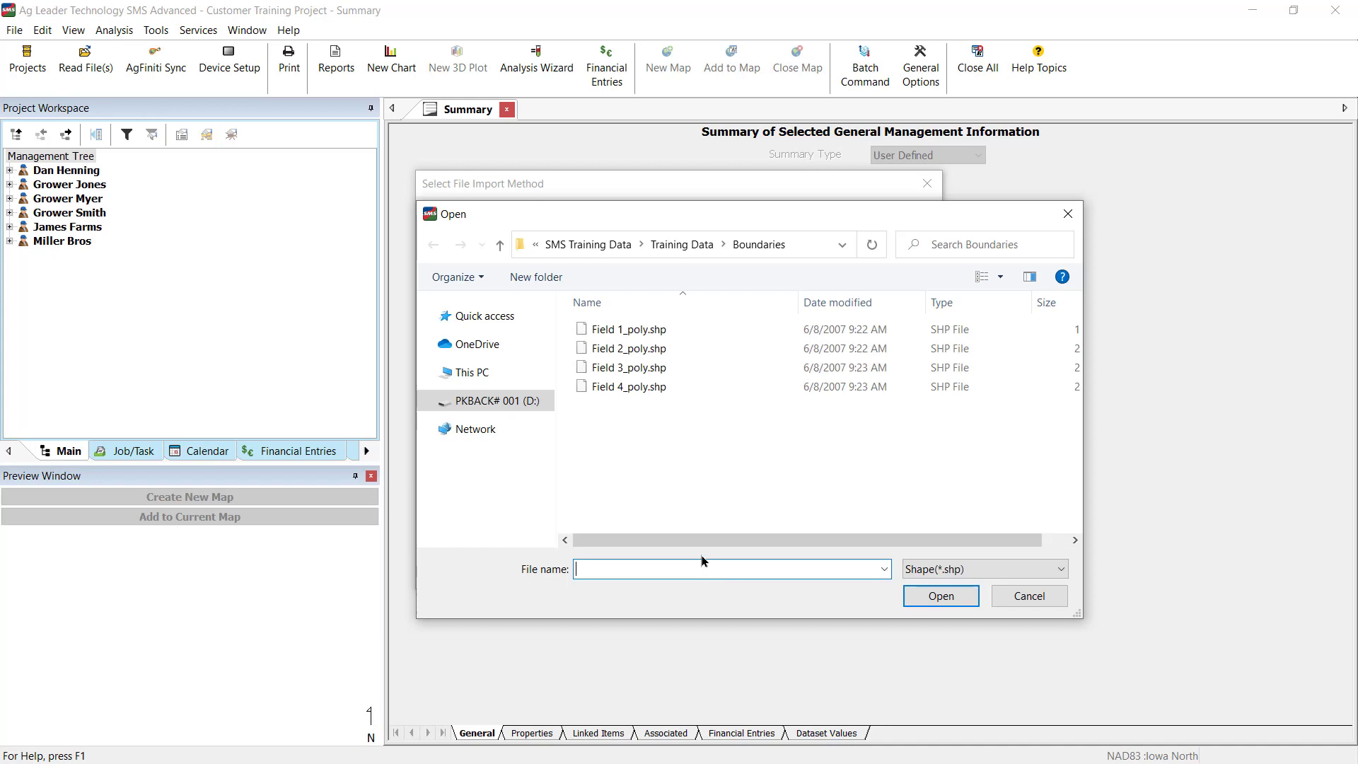
{"action": "left_click", "coordinate": [621, 335]}
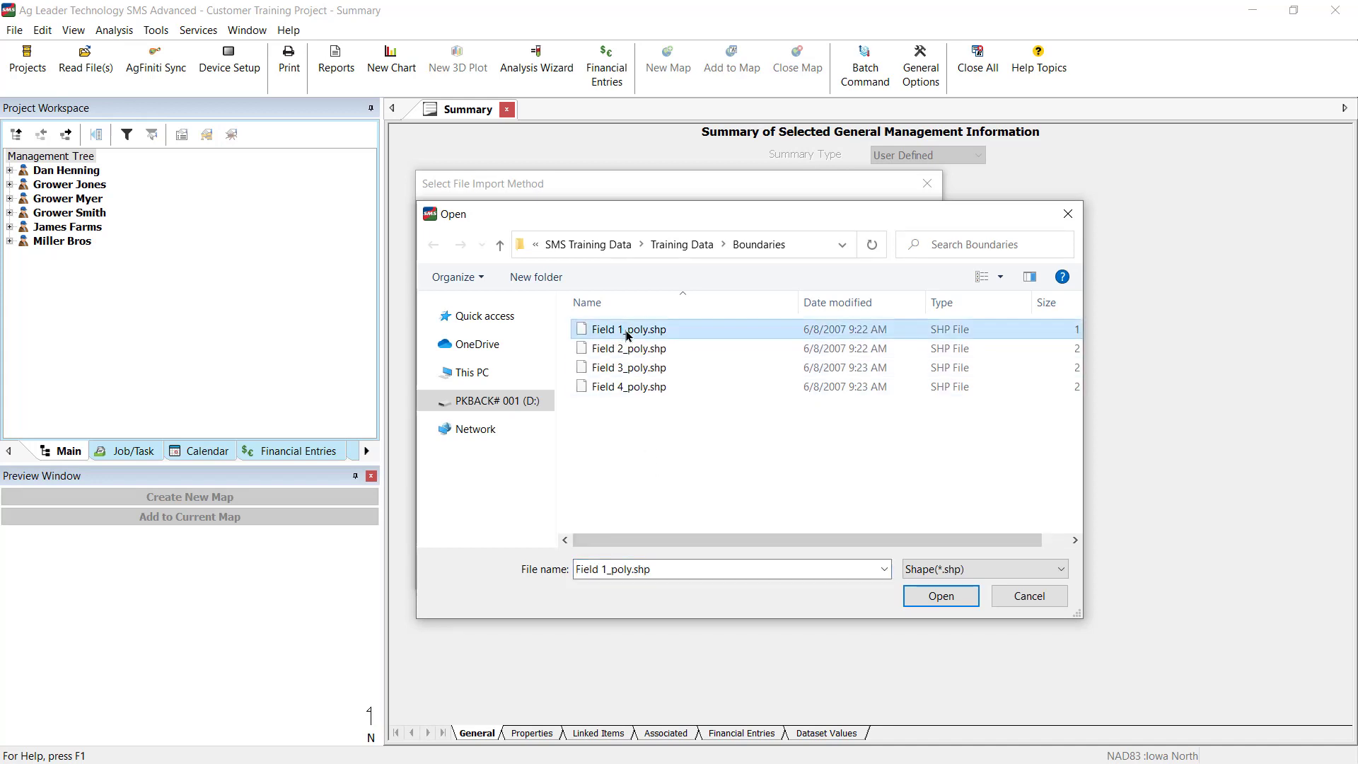
{"action": "left_click", "coordinate": [918, 597]}
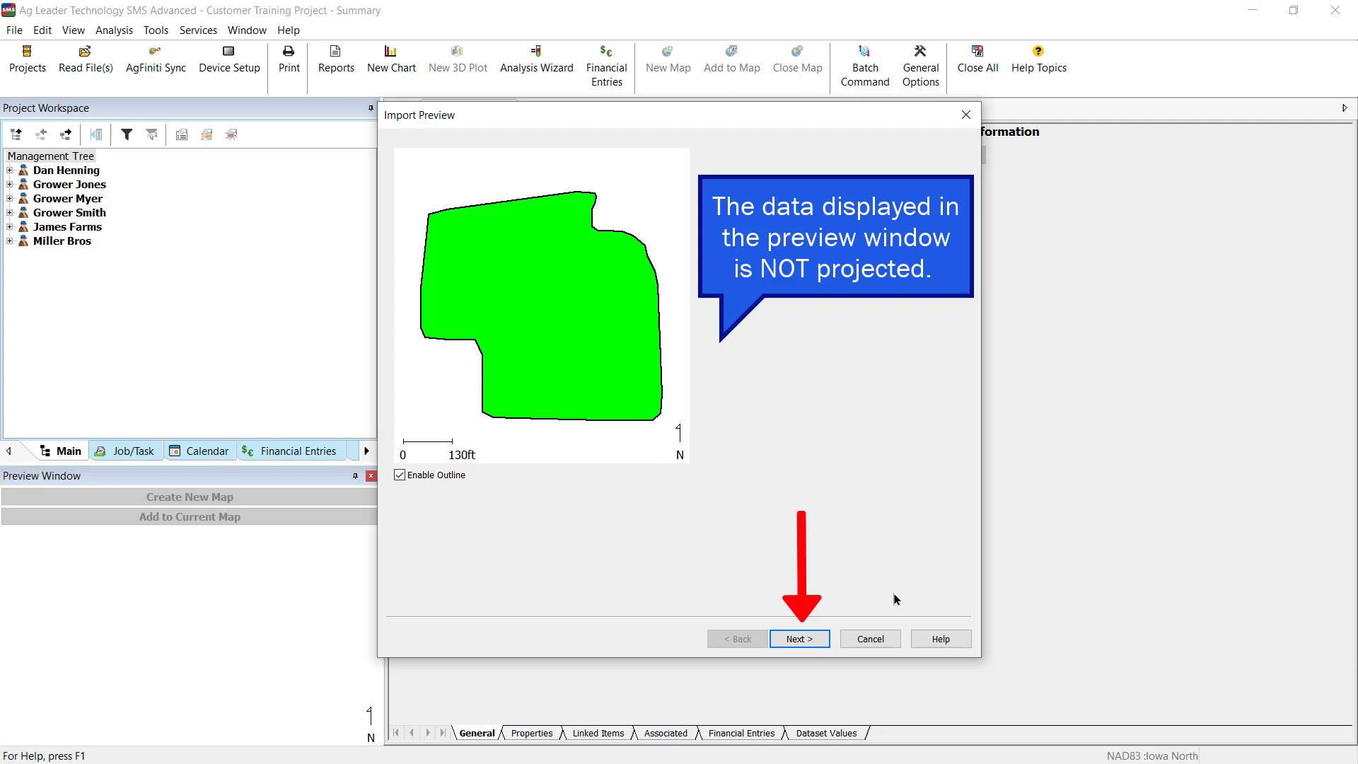
- Continue past the preview and choose Boundary as the import data type
{"action": "left_click", "coordinate": [821, 645]}
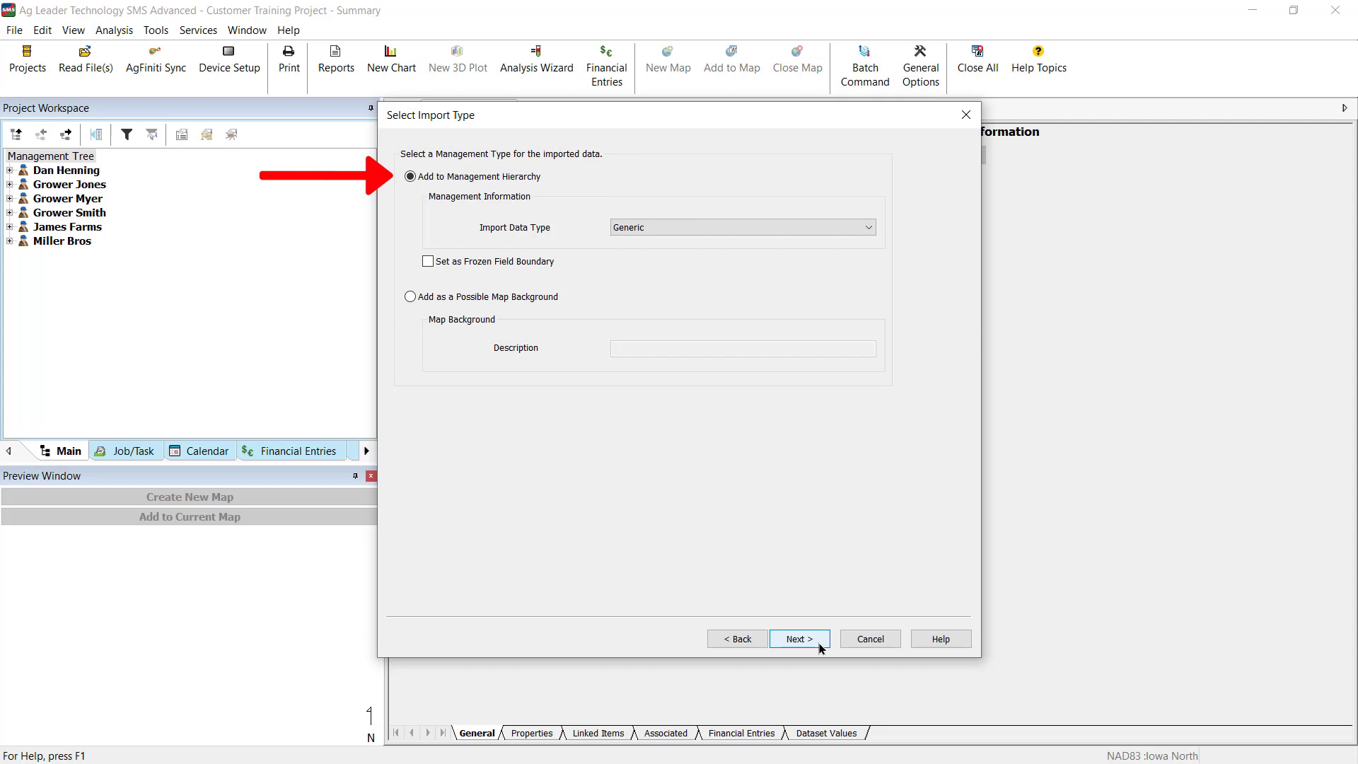
{"action": "left_click", "coordinate": [863, 229]}
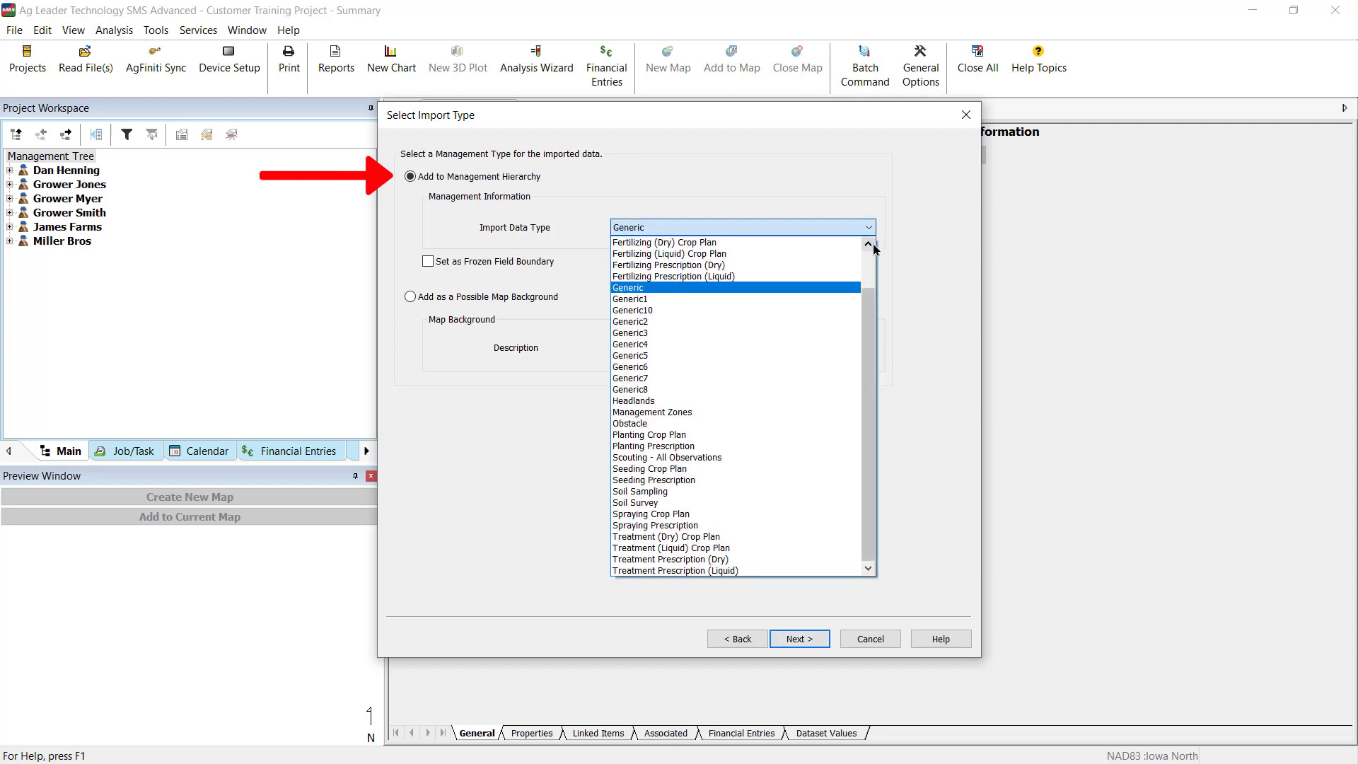
{"action": "left_click", "coordinate": [873, 245]}
{"action": "left_click", "coordinate": [869, 245]}
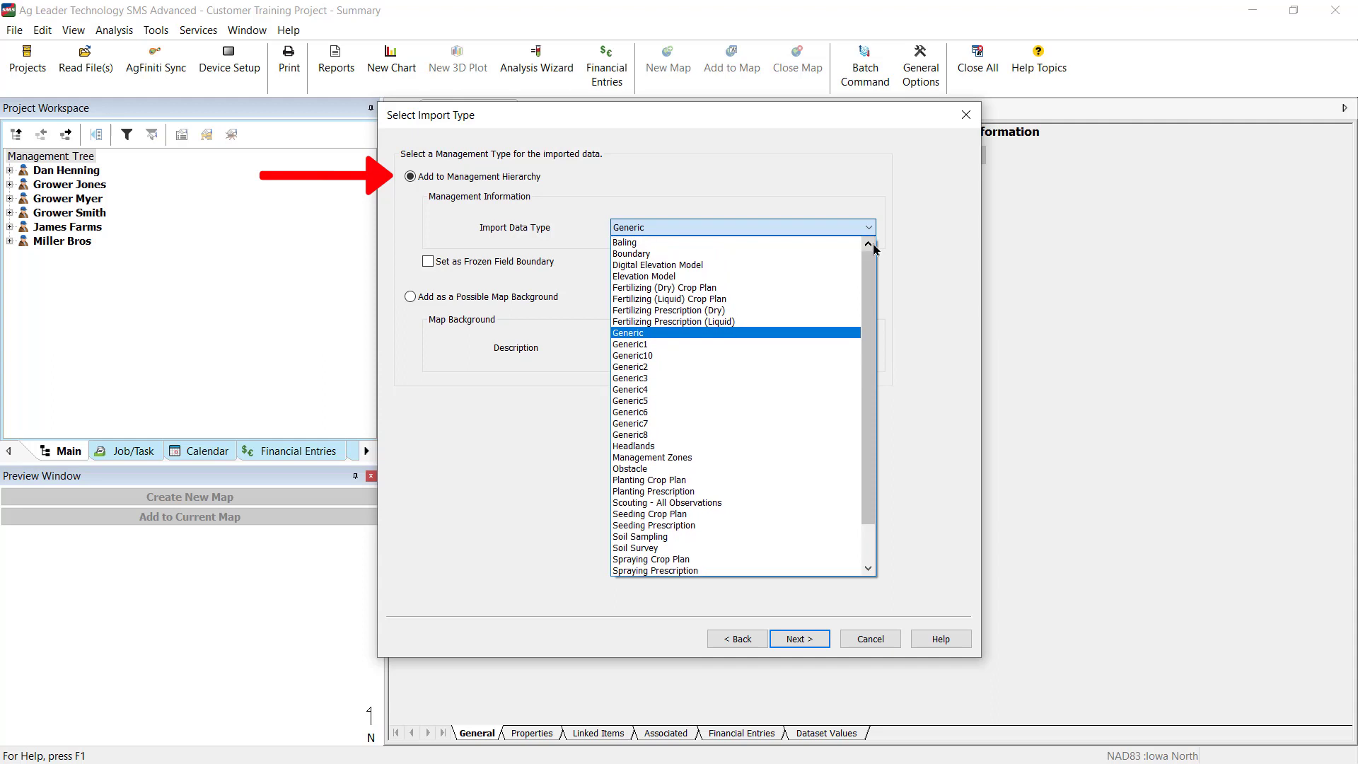
{"action": "left_click", "coordinate": [812, 255]}
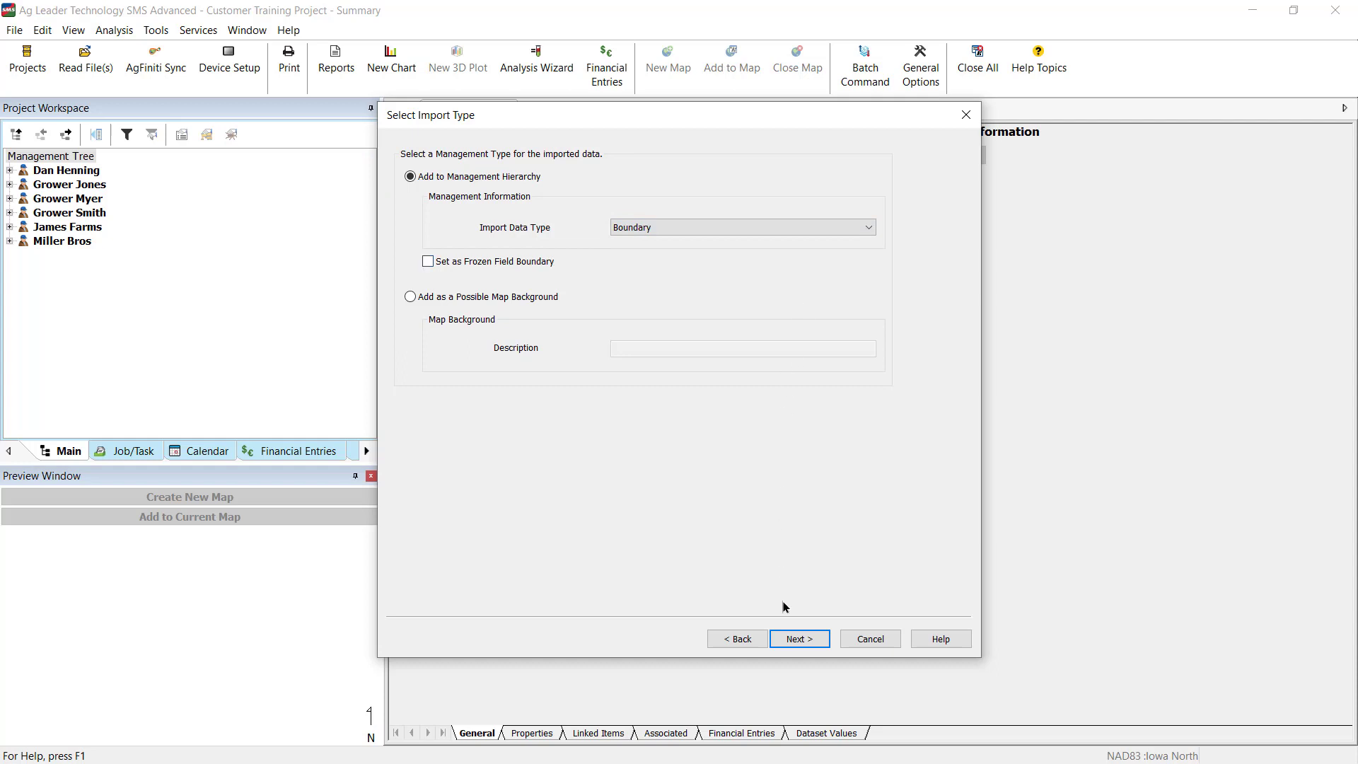
- Assign the file's Field column as management information at the Field level
{"action": "left_click", "coordinate": [795, 640]}
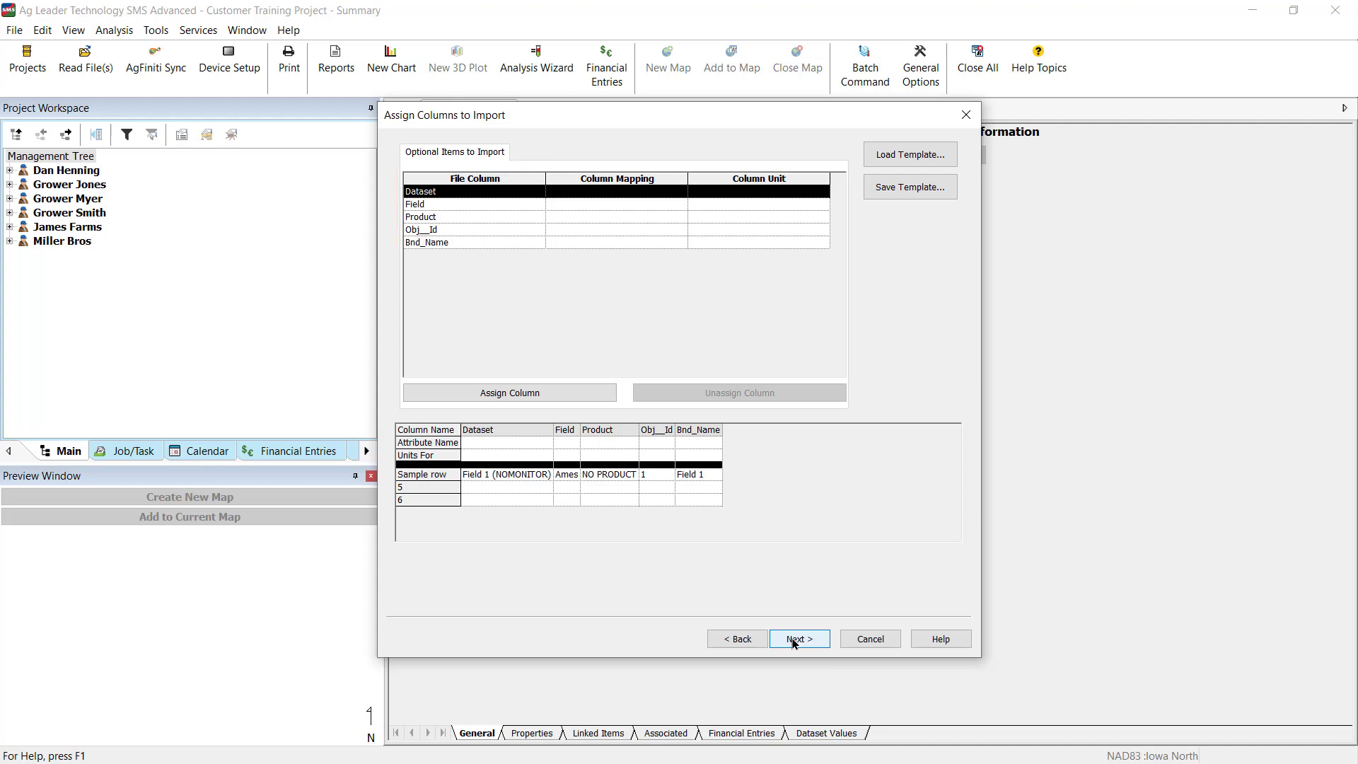
{"action": "left_click", "coordinate": [472, 206]}
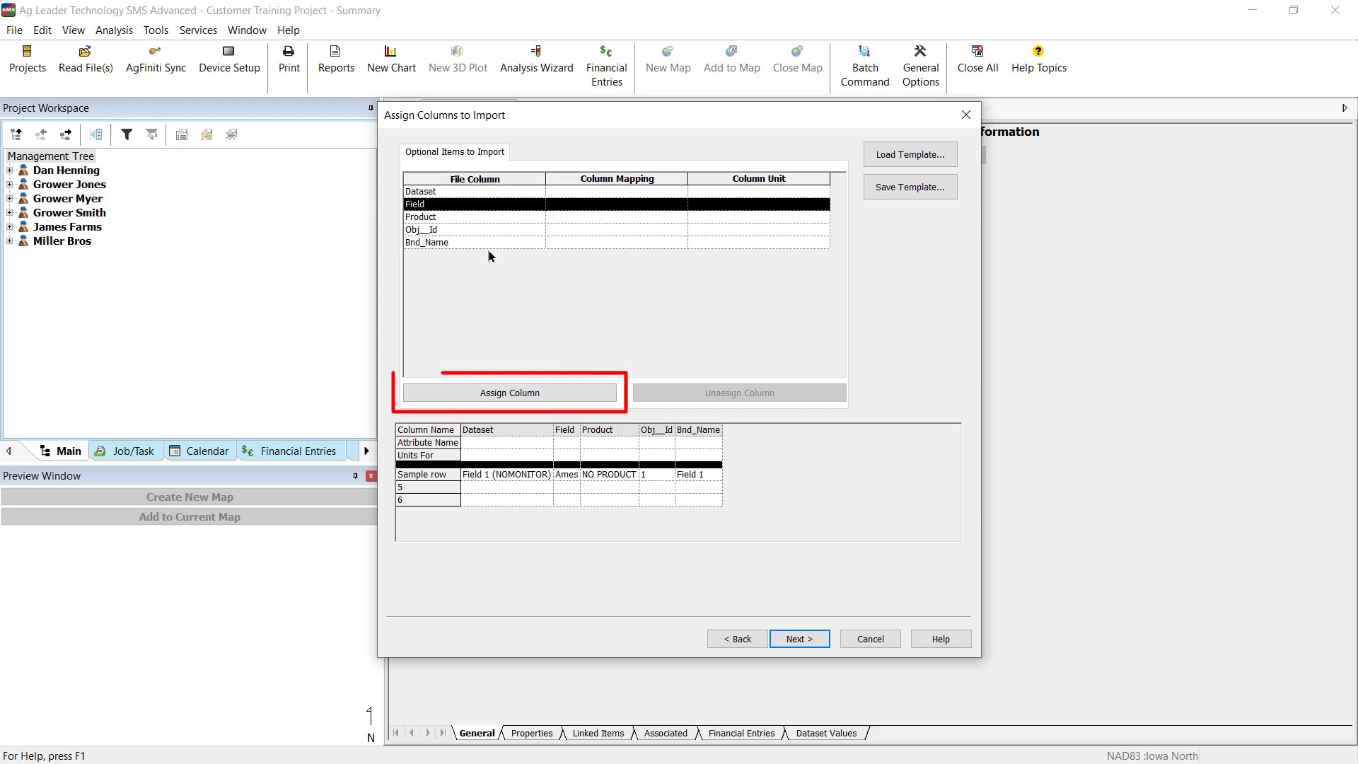
{"action": "left_click", "coordinate": [498, 394]}
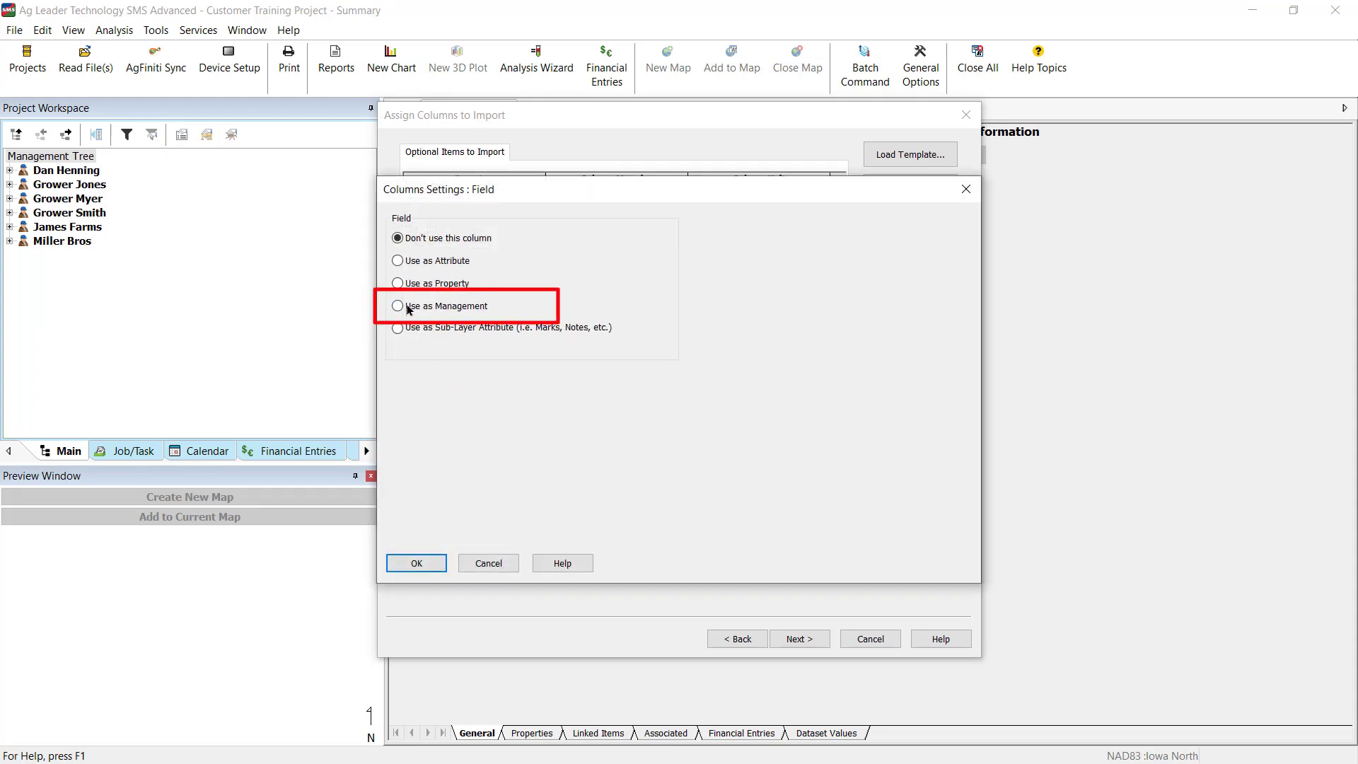
{"action": "left_click", "coordinate": [408, 308]}
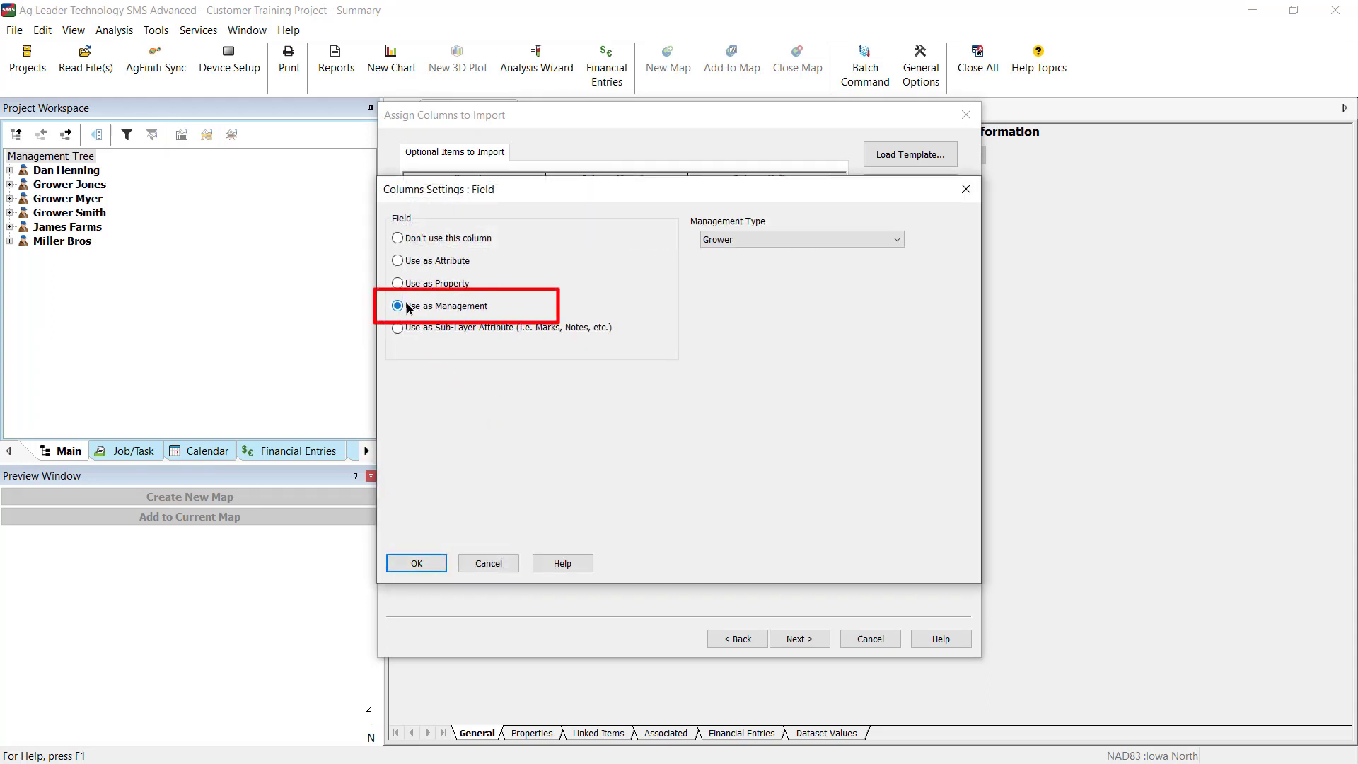
{"action": "left_click", "coordinate": [738, 241]}
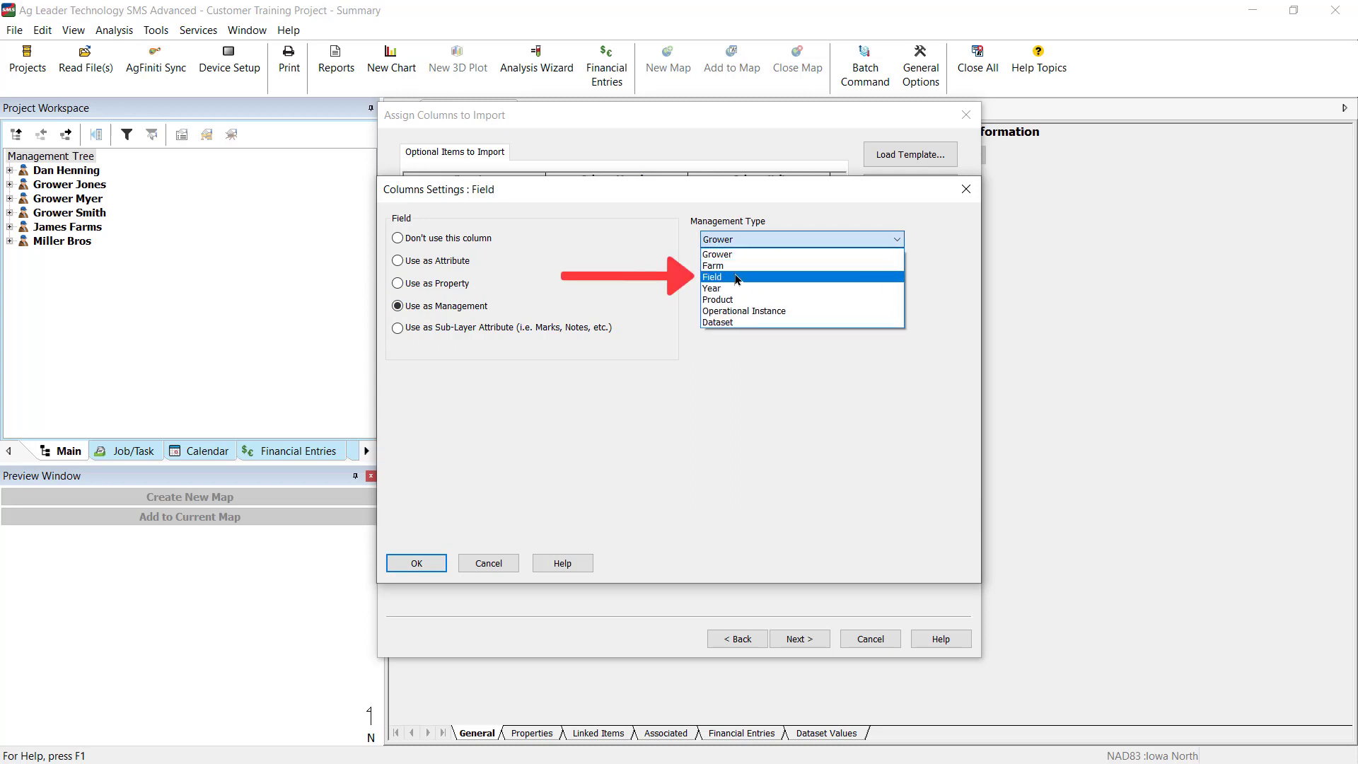
{"action": "left_click", "coordinate": [736, 278]}
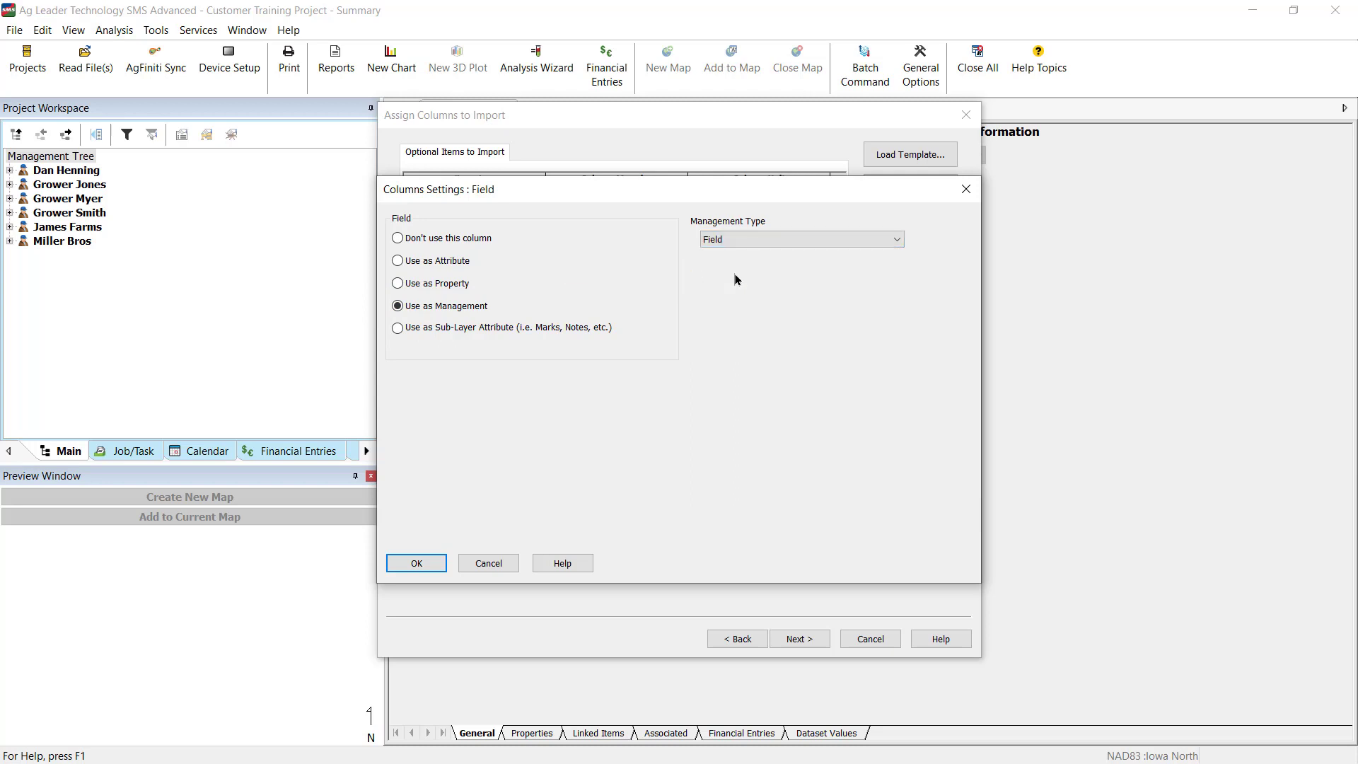
{"action": "left_click", "coordinate": [416, 563]}
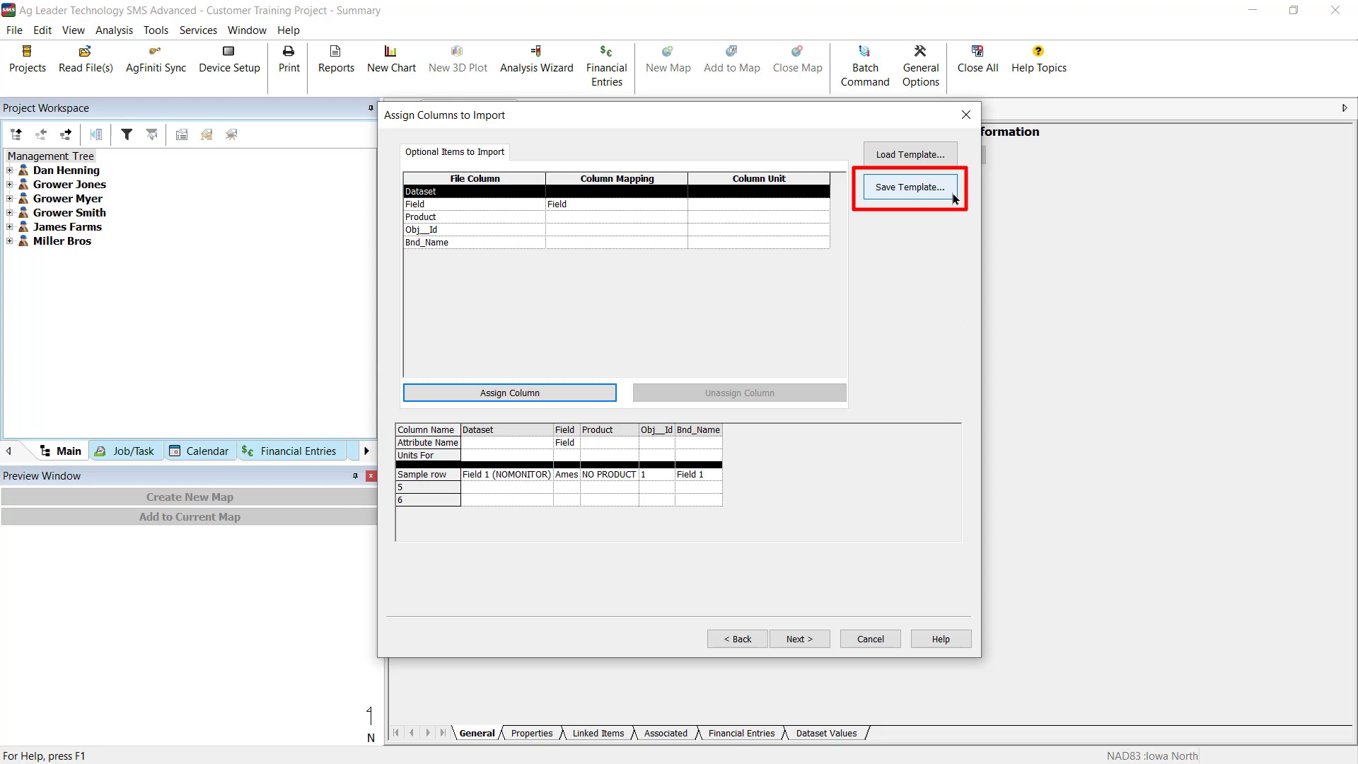
{"action": "left_click", "coordinate": [787, 641]}
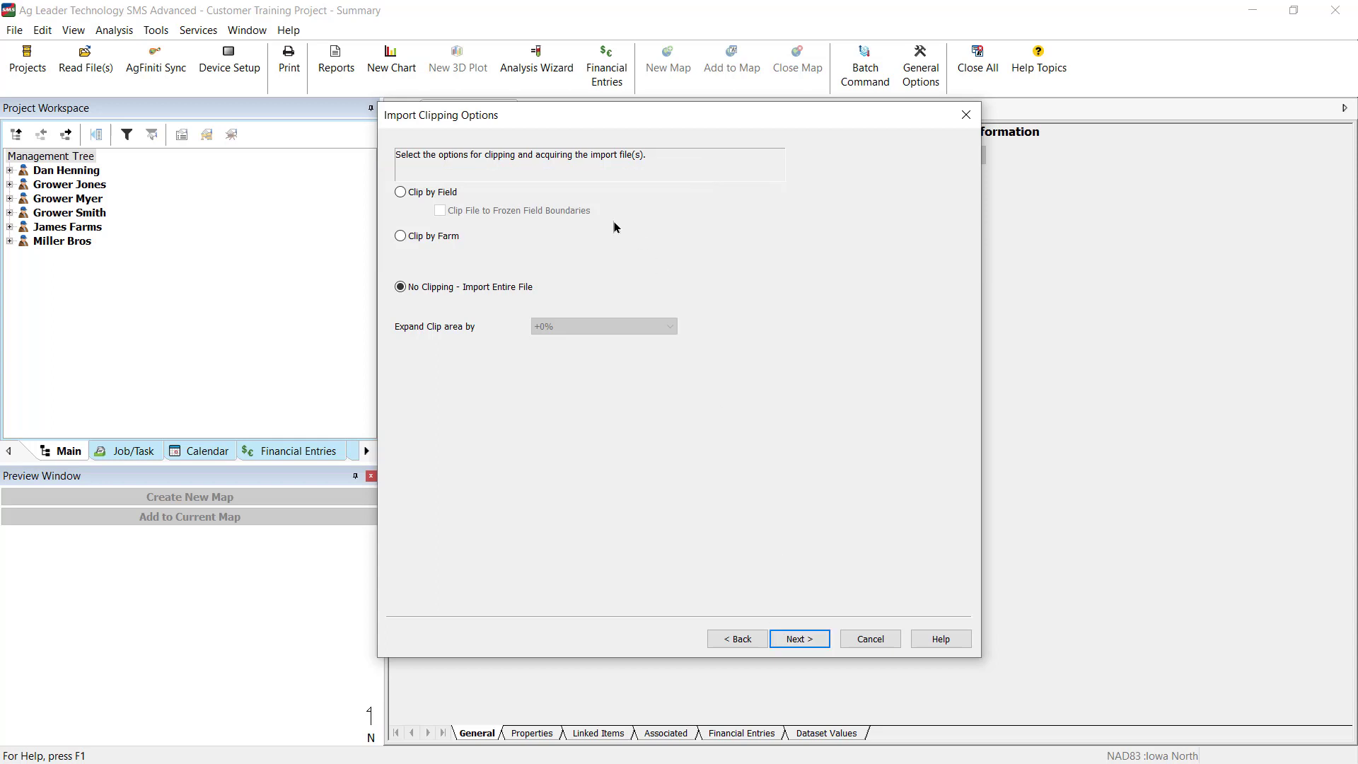
{"action": "left_click", "coordinate": [400, 193]}
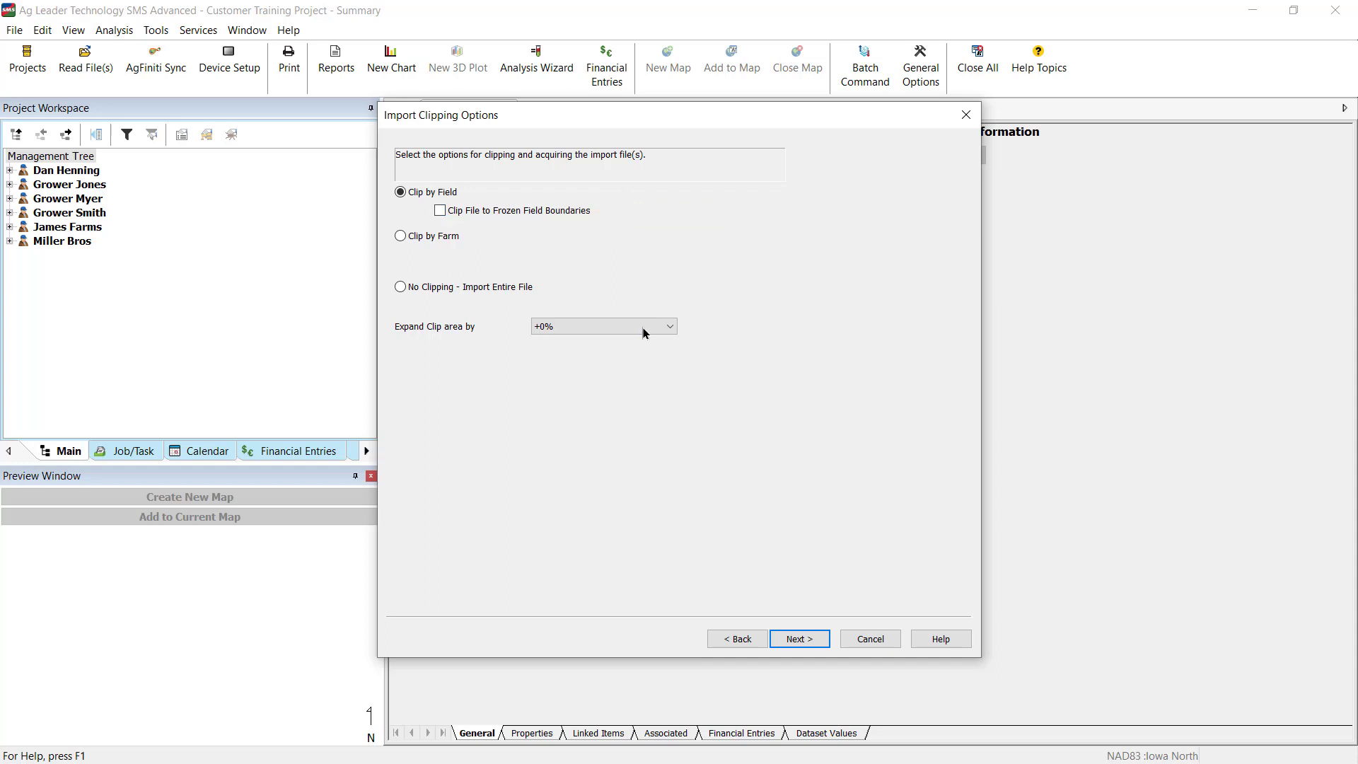
{"action": "left_click", "coordinate": [667, 329]}
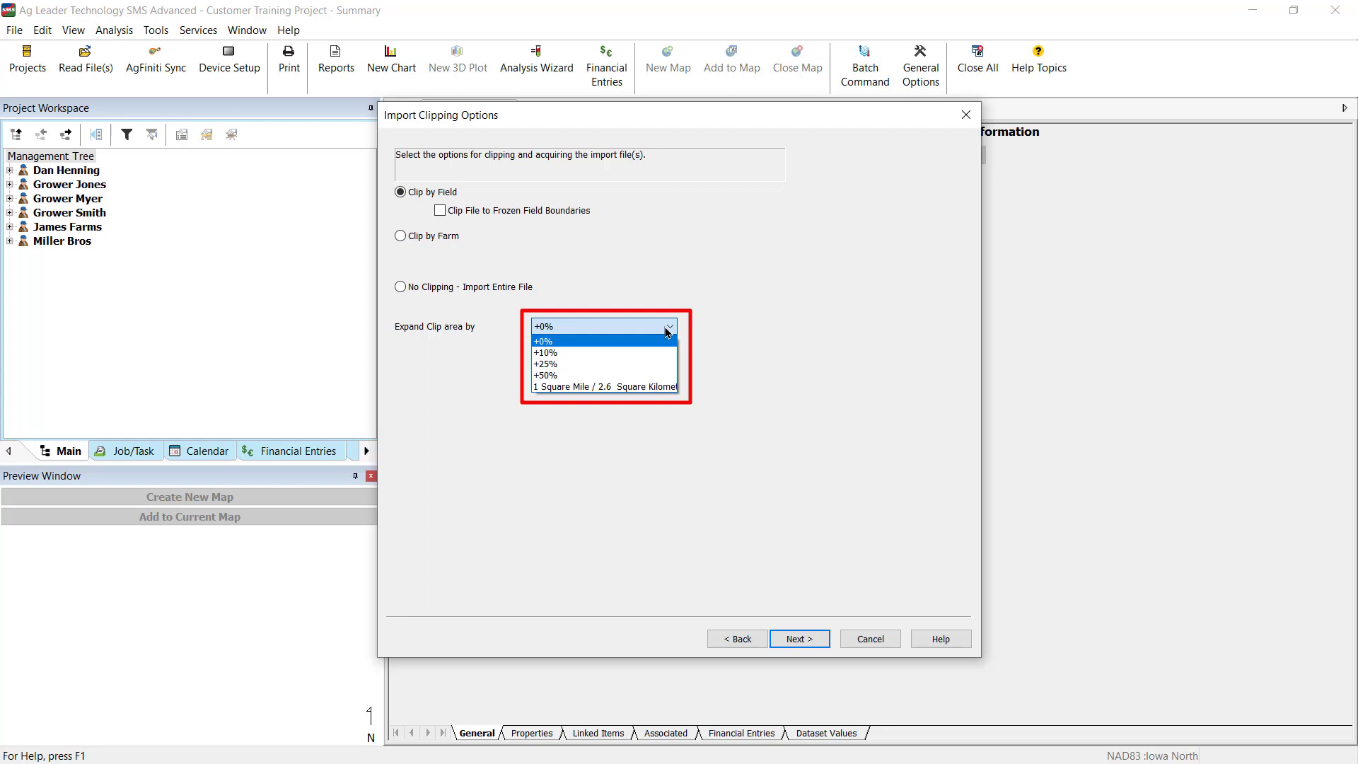
{"action": "left_click", "coordinate": [667, 331]}
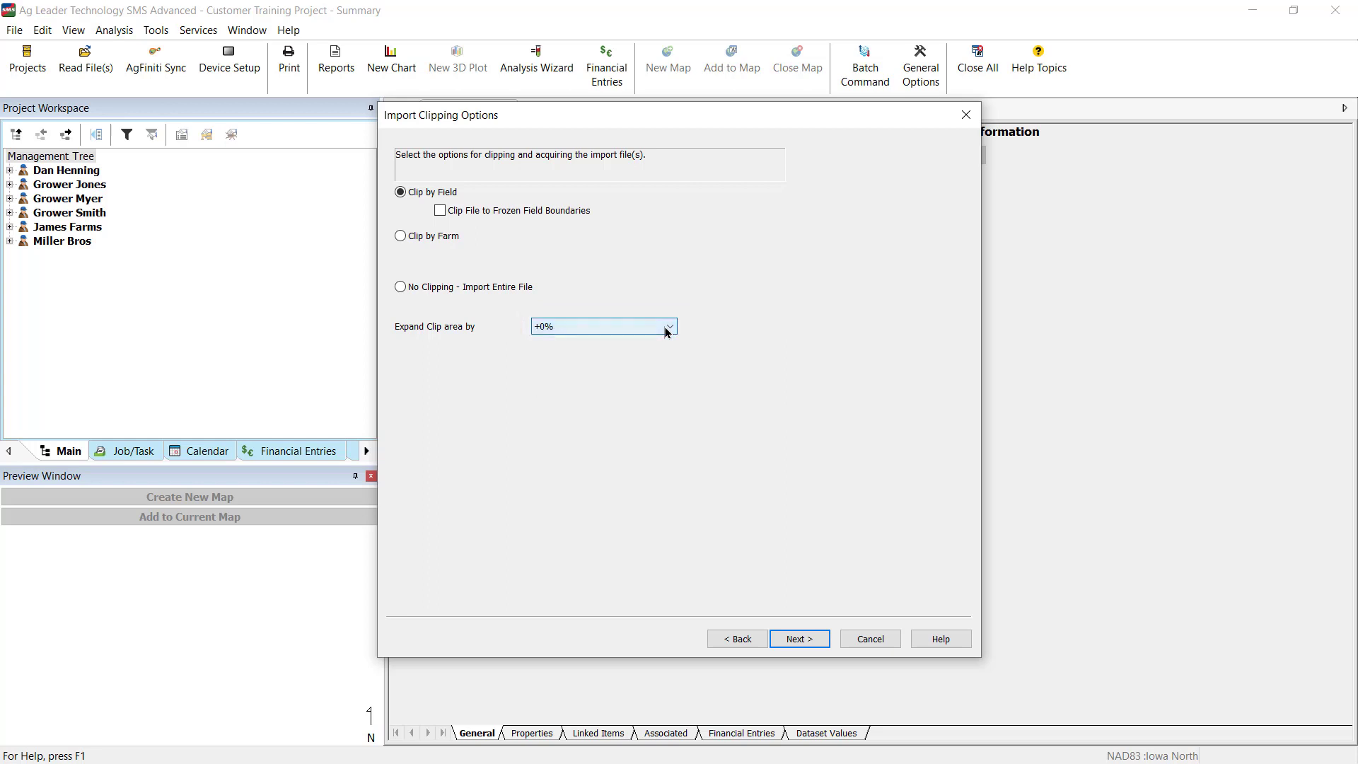
{"action": "left_click", "coordinate": [401, 287]}
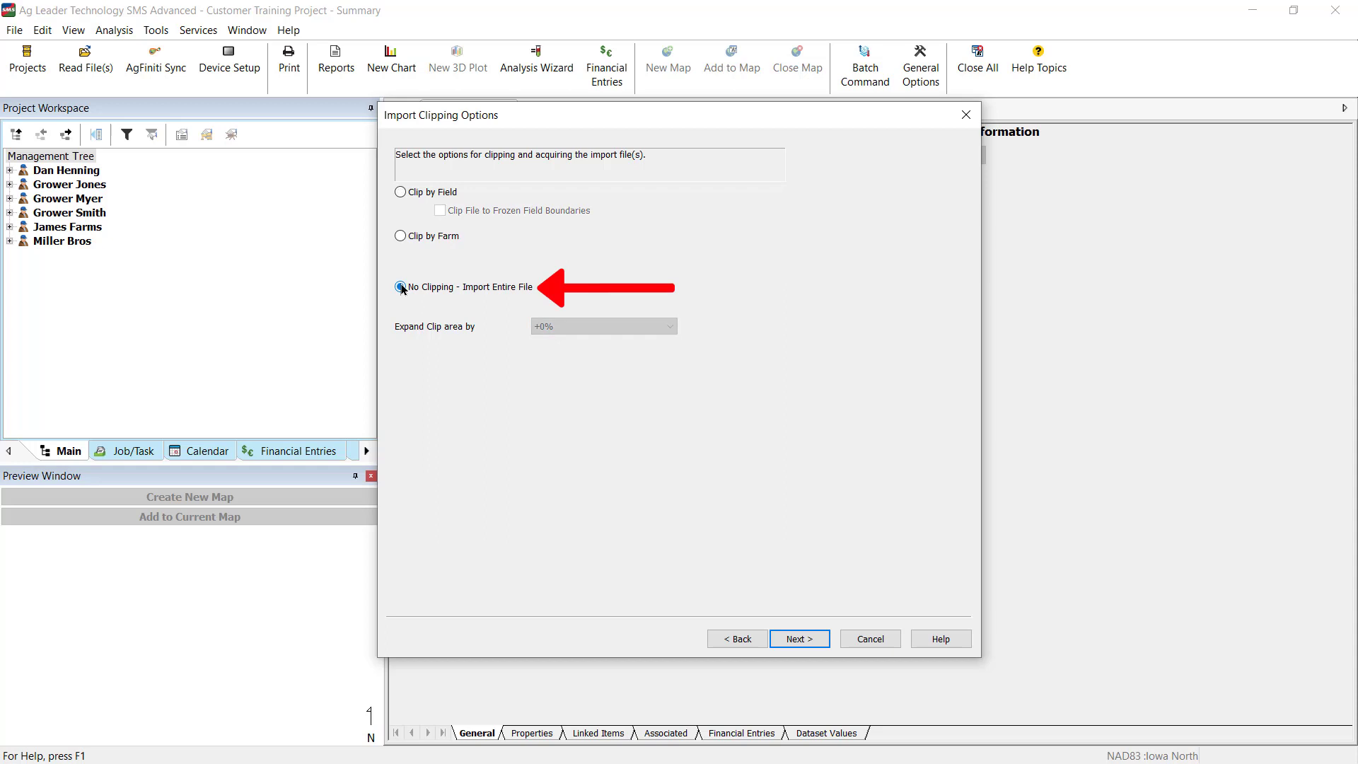
- File the import under grower Miller Bros, field EAST, year NO Year, then go to the review
{"action": "left_click", "coordinate": [781, 640]}
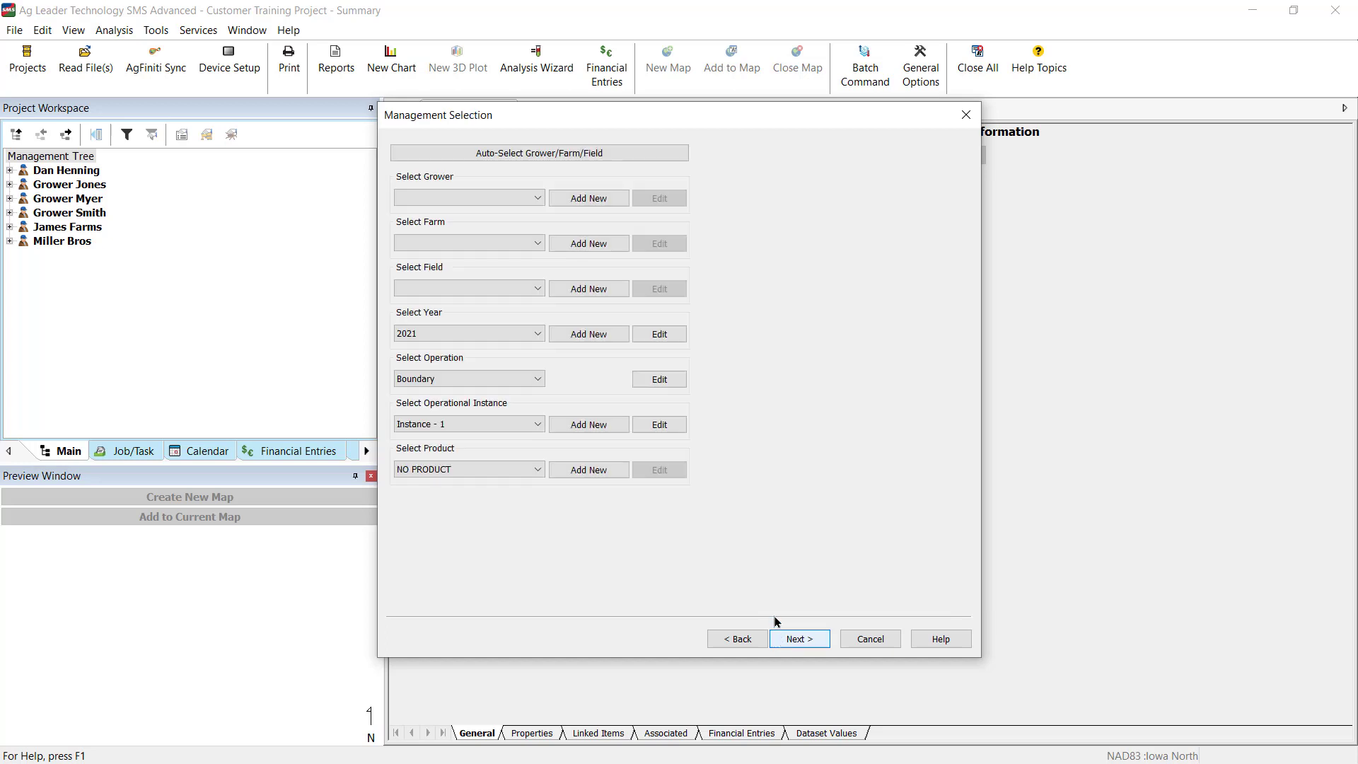
{"action": "left_click", "coordinate": [535, 198]}
{"action": "left_click", "coordinate": [498, 270]}
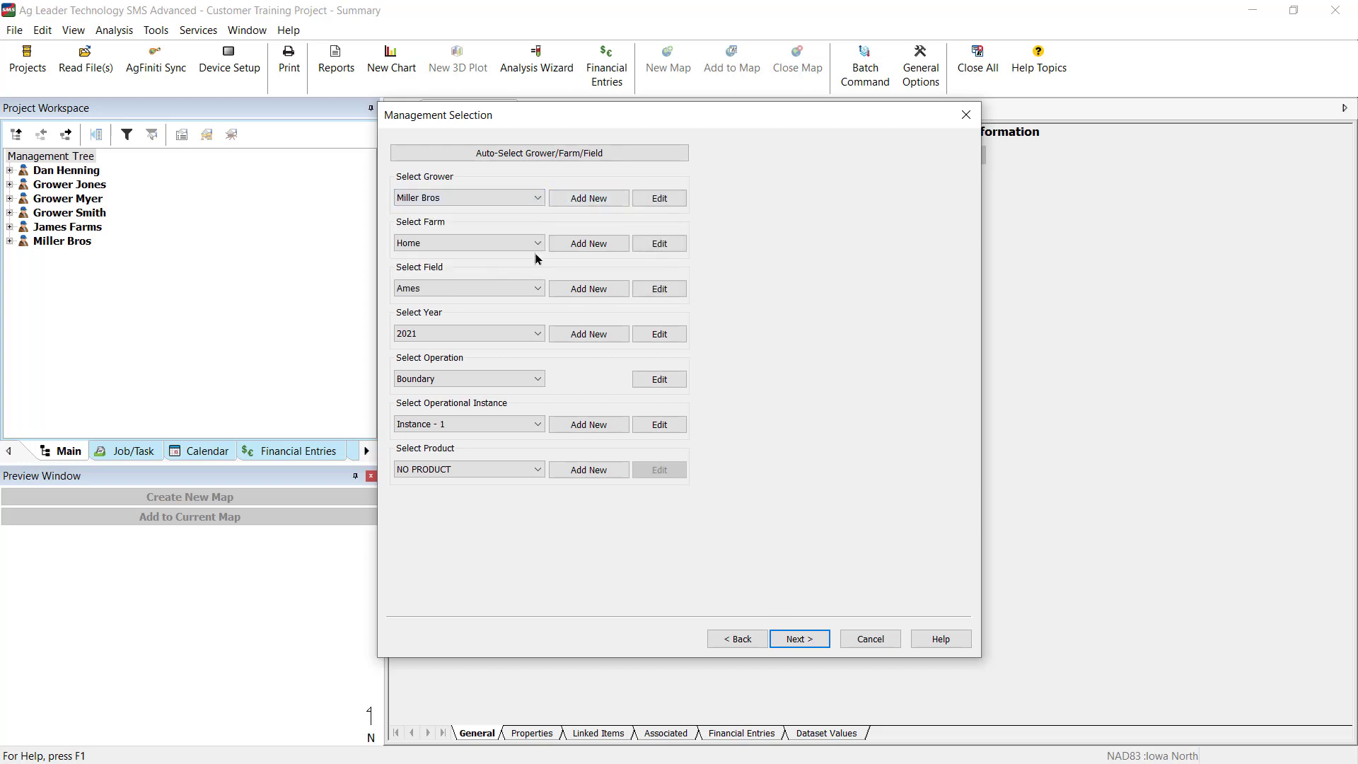
{"action": "left_click", "coordinate": [542, 292]}
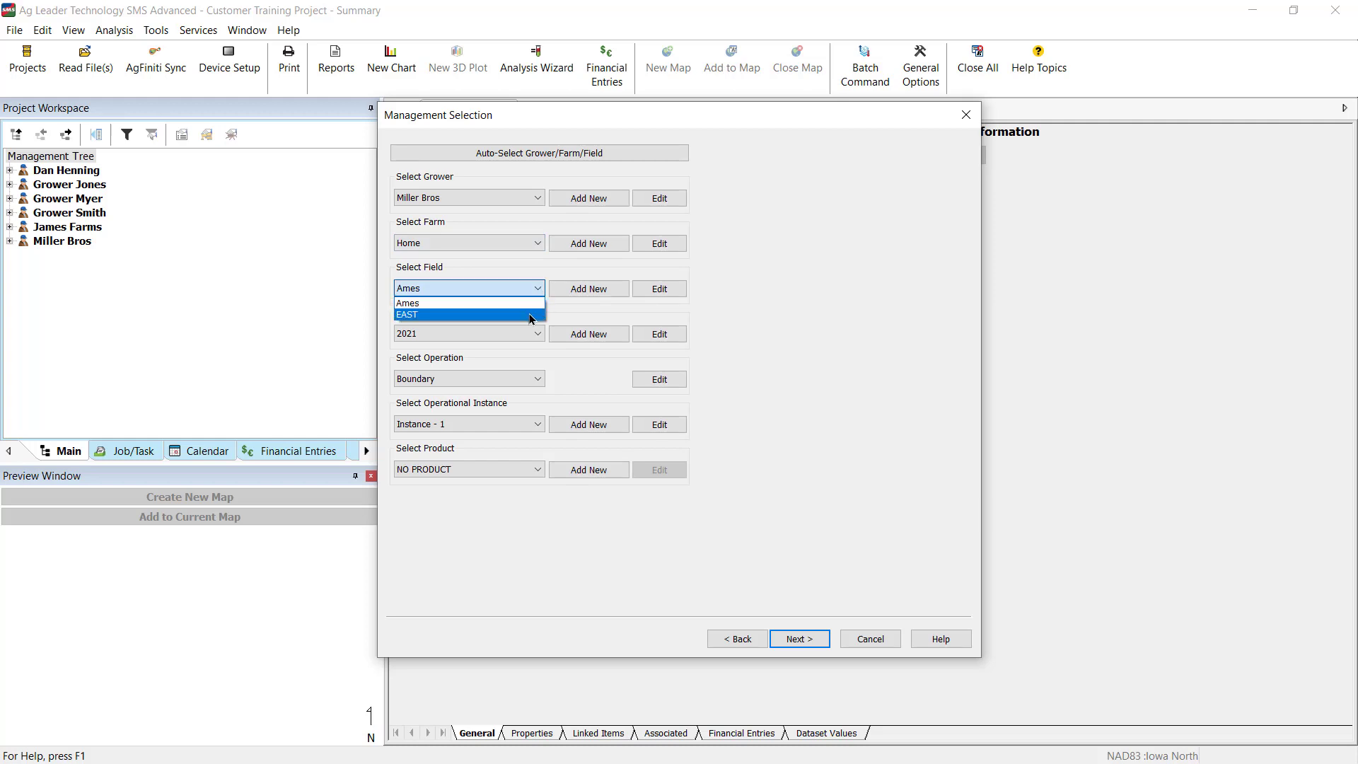
{"action": "left_click", "coordinate": [532, 314]}
{"action": "left_click", "coordinate": [536, 334]}
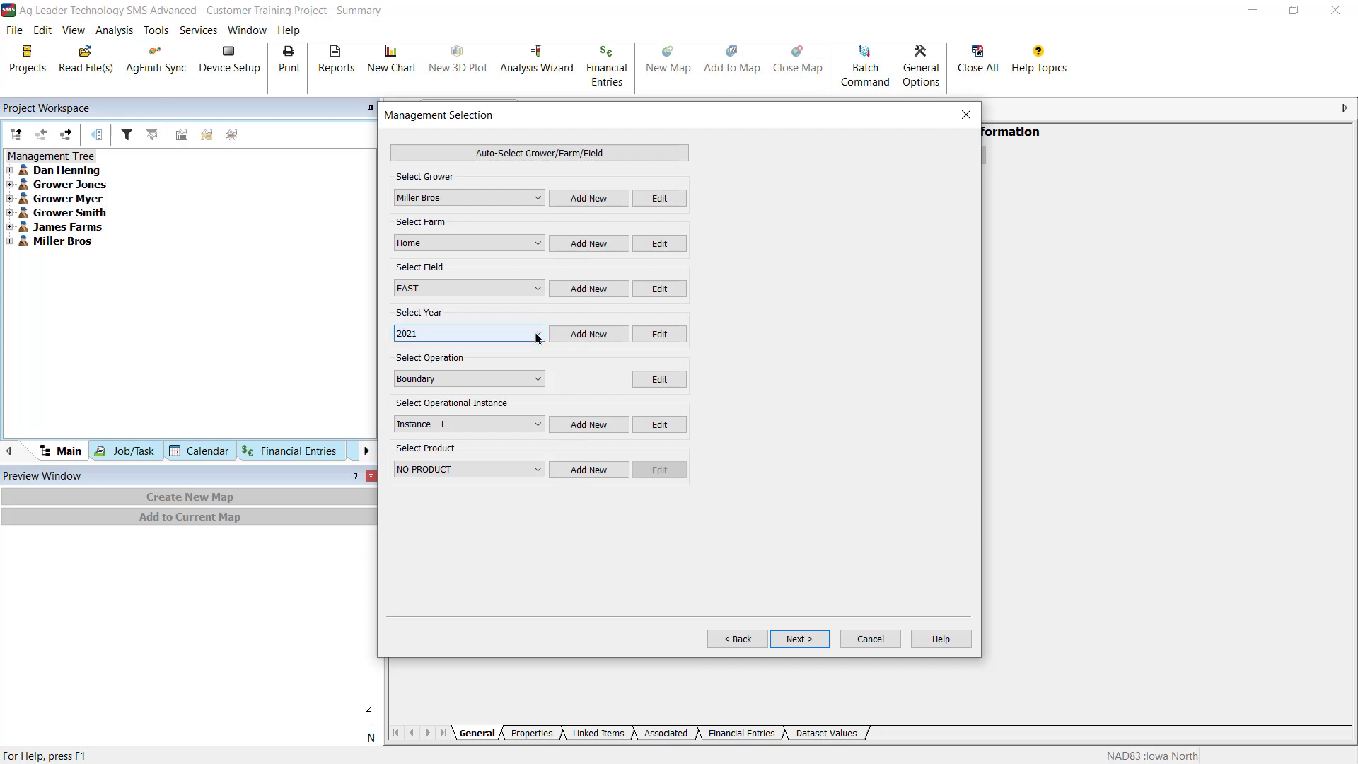
{"action": "left_click", "coordinate": [520, 352]}
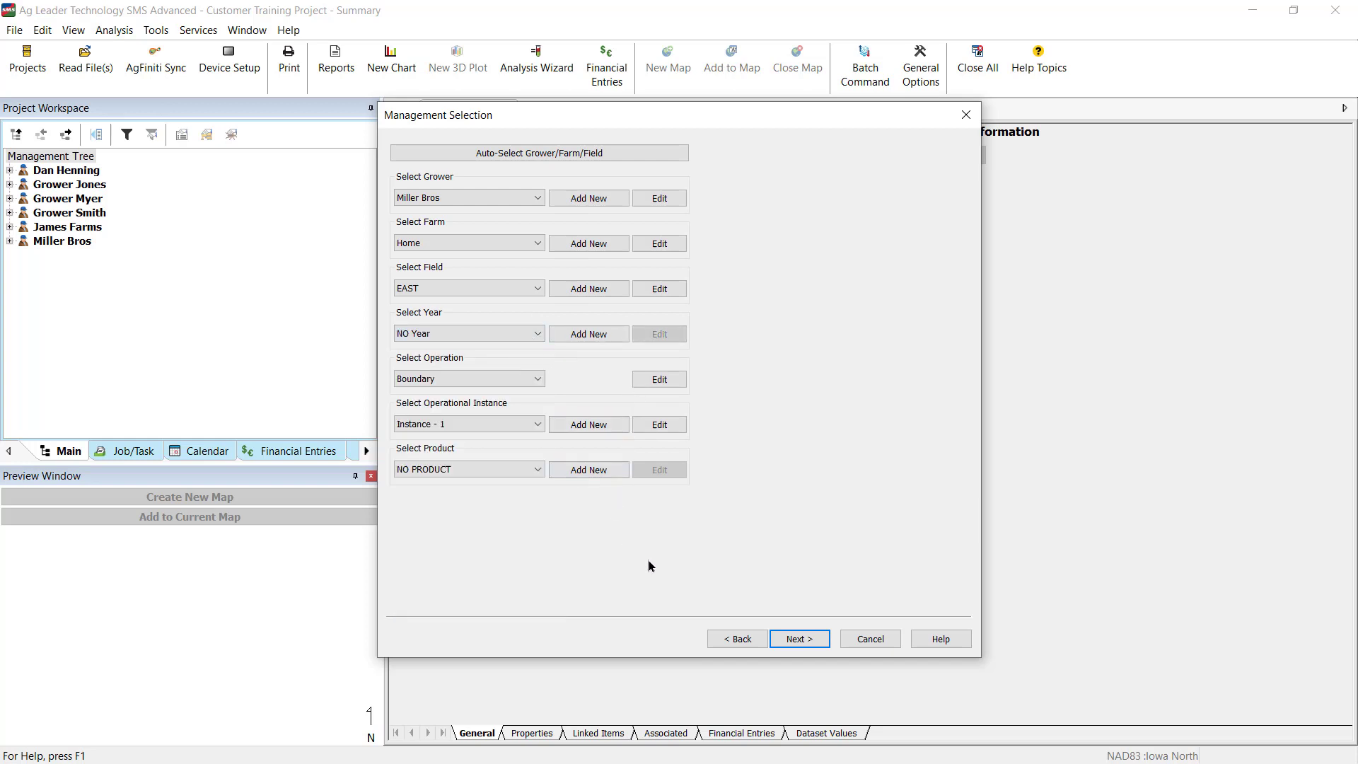
{"action": "left_click", "coordinate": [782, 637]}
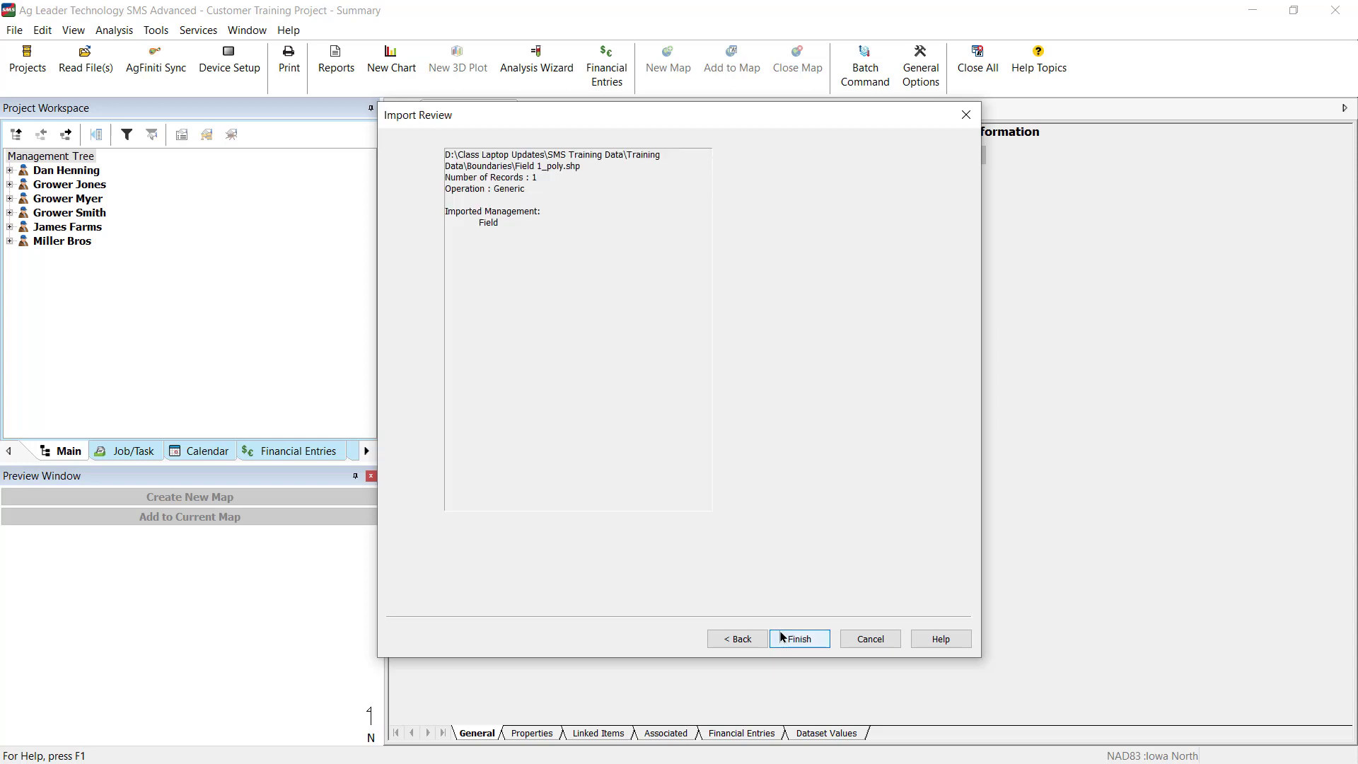
- Finish the Field 1_poly.shp import from the Import Review page
{"action": "left_click", "coordinate": [782, 638]}
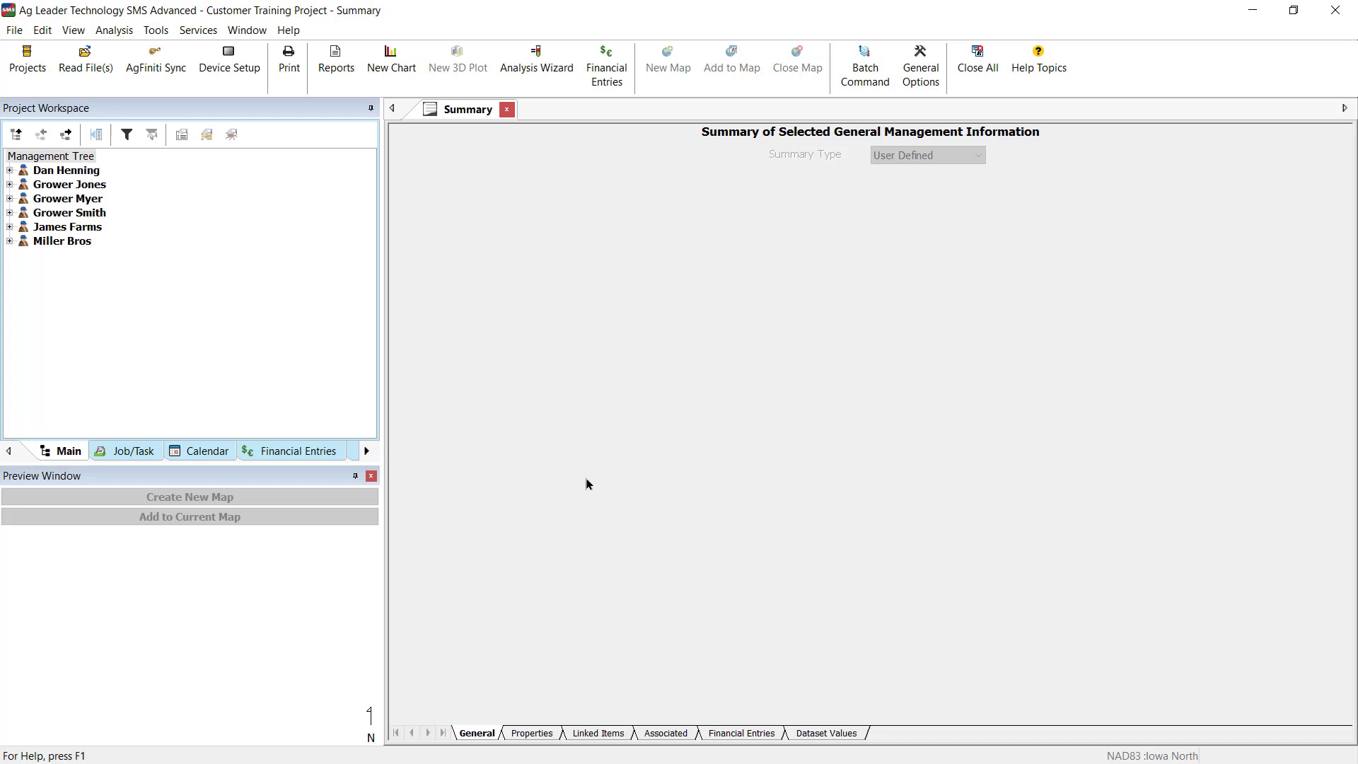
- Open Field 1_poly.shp from Miller Bros > Home > Ames as a new map
{"action": "left_click", "coordinate": [9, 242]}
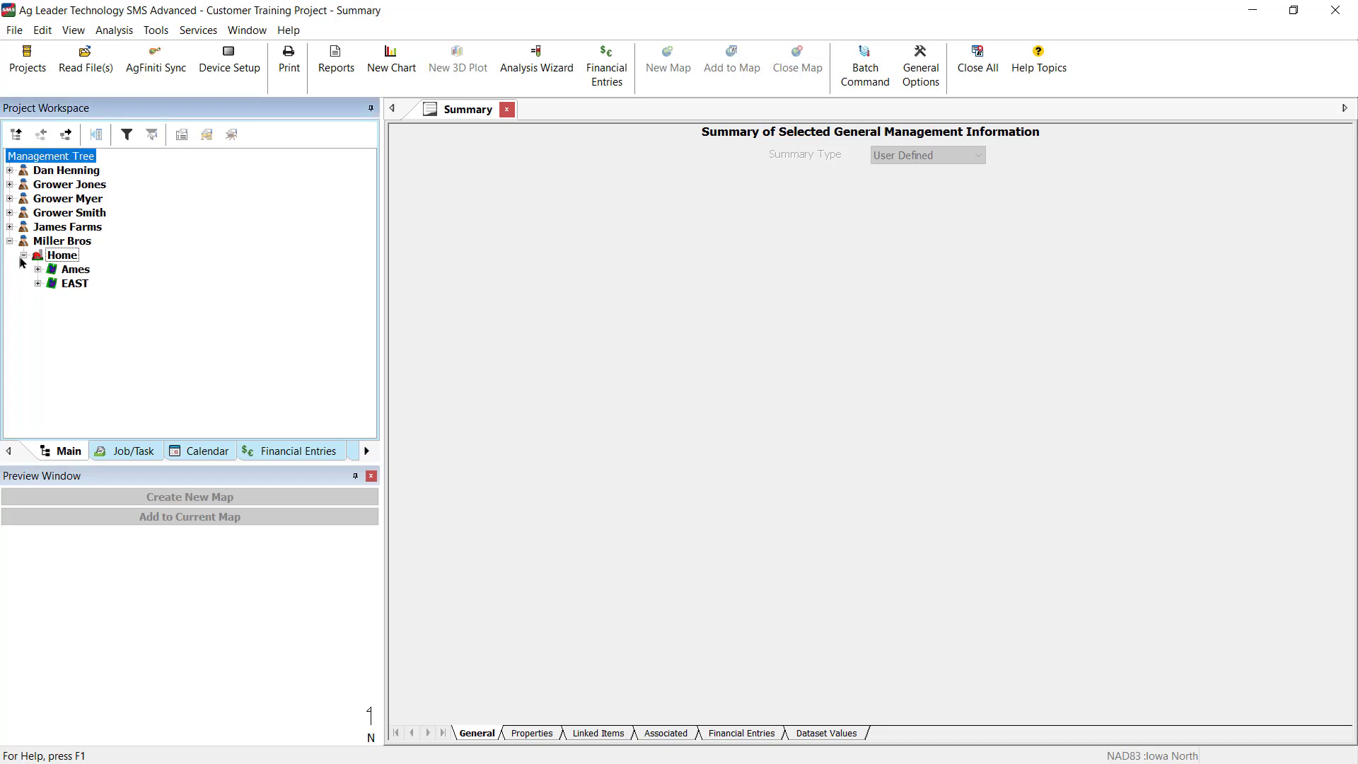
{"action": "left_click", "coordinate": [38, 269]}
{"action": "left_click", "coordinate": [165, 340]}
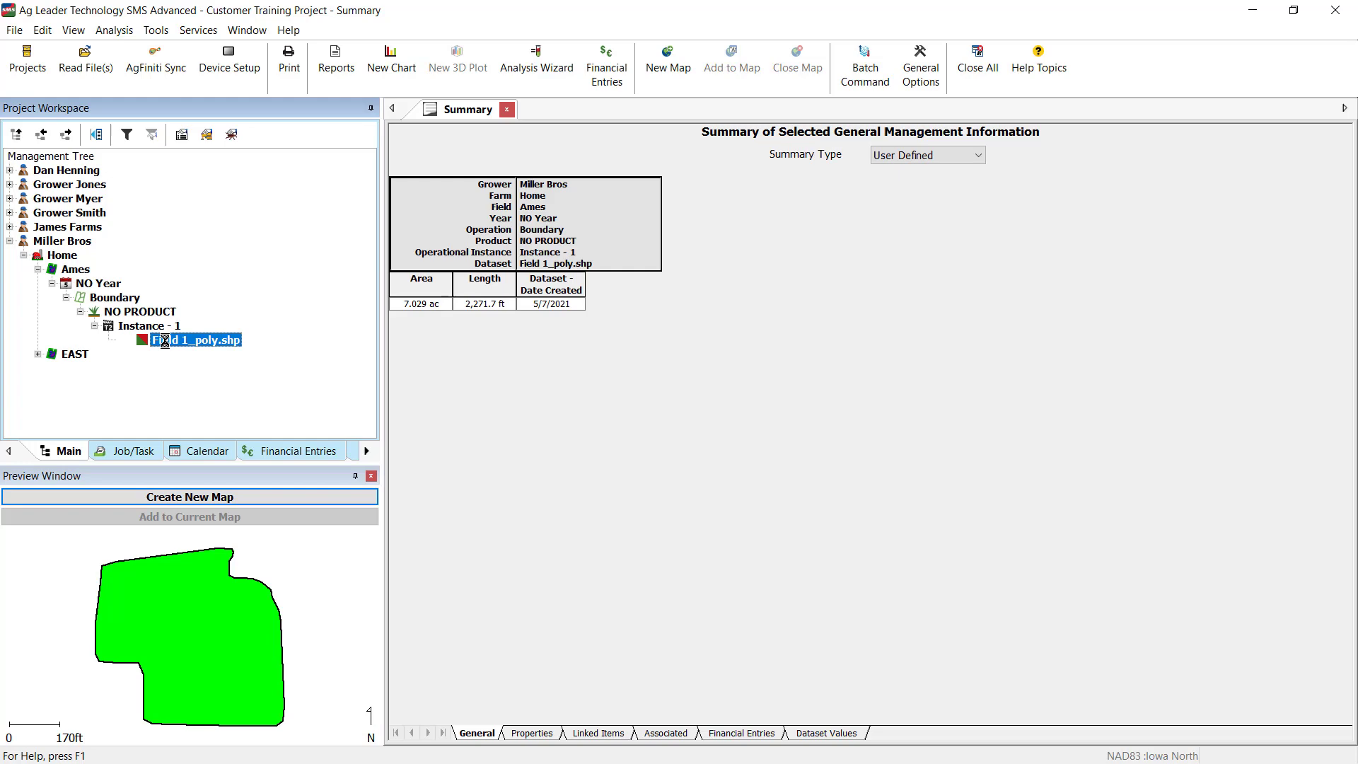
{"action": "left_click", "coordinate": [278, 497]}
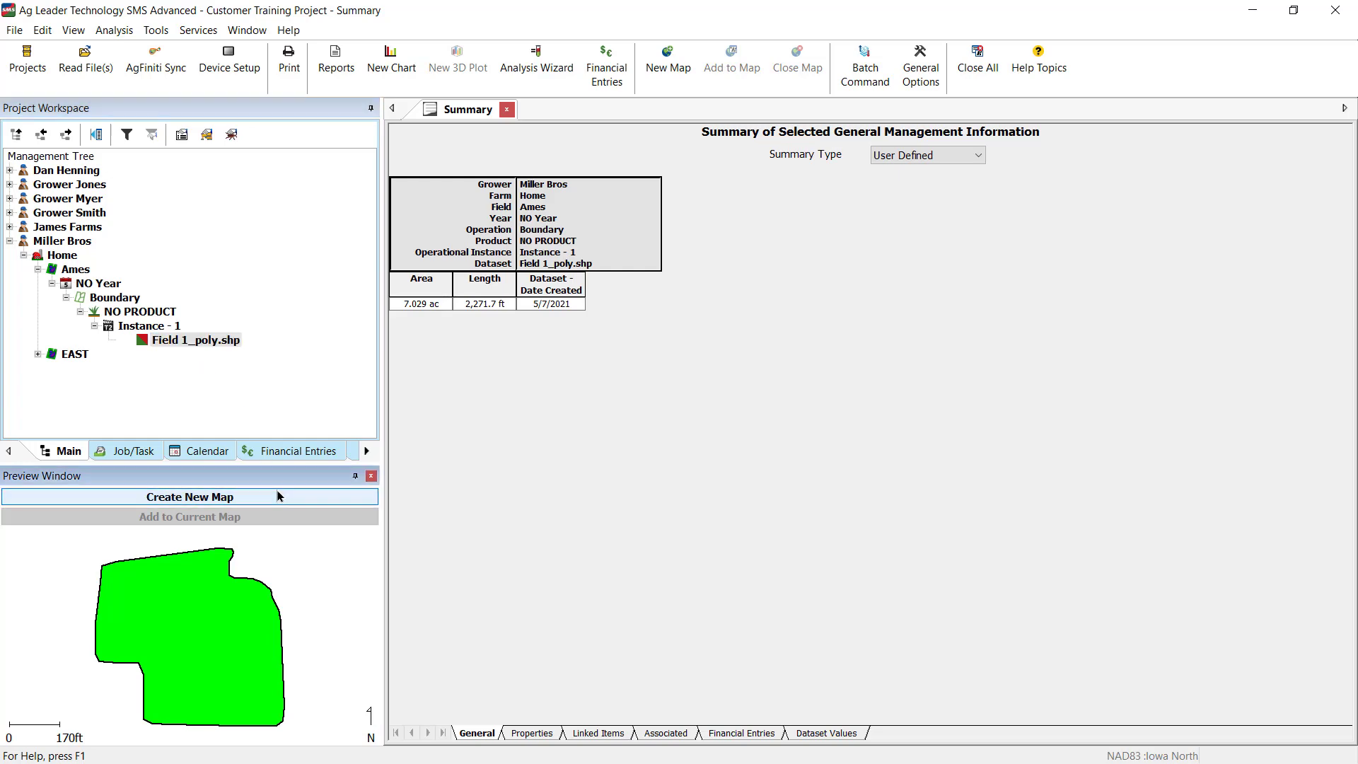